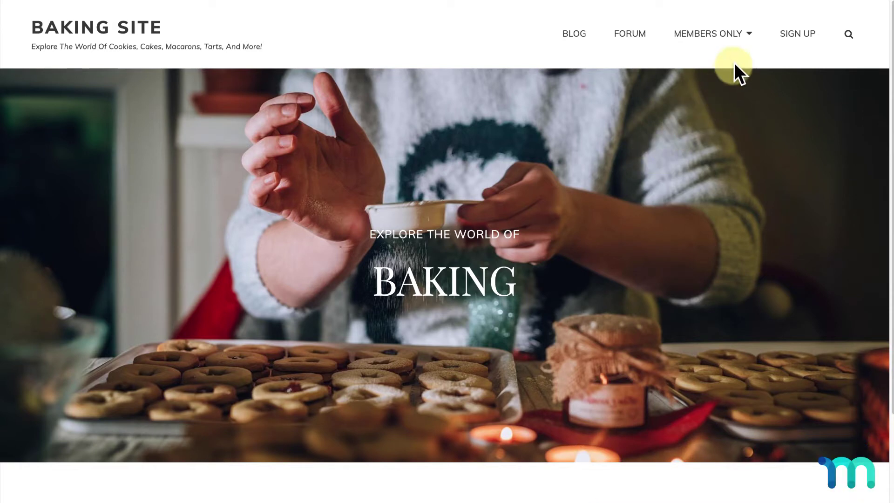
# View the Baking Site's Members Only > Sign Up pricing table on the live site.
pyautogui.moveTo(740, 46)
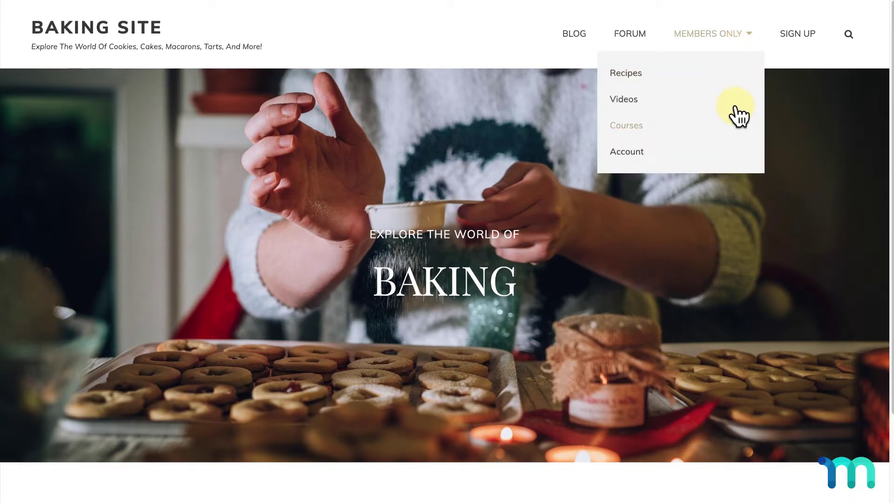
pyautogui.click(806, 32)
pyautogui.scroll(-7, 711, 159)
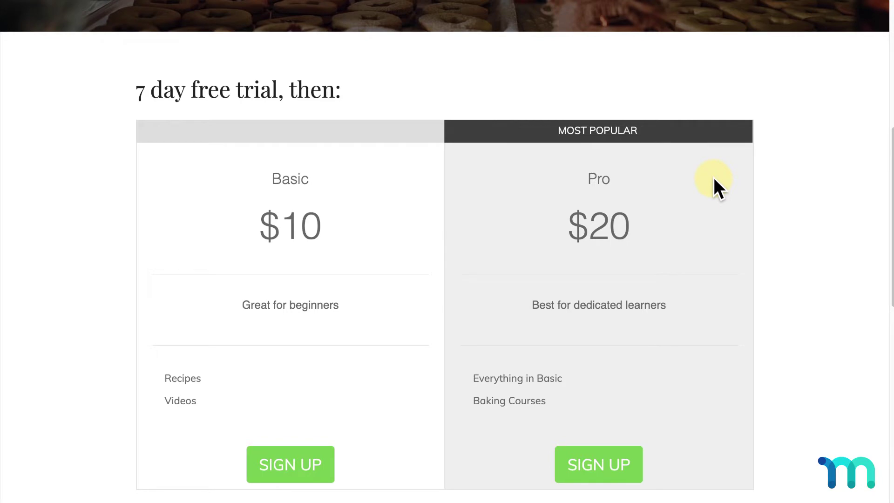
pyautogui.scroll(7, 713, 177)
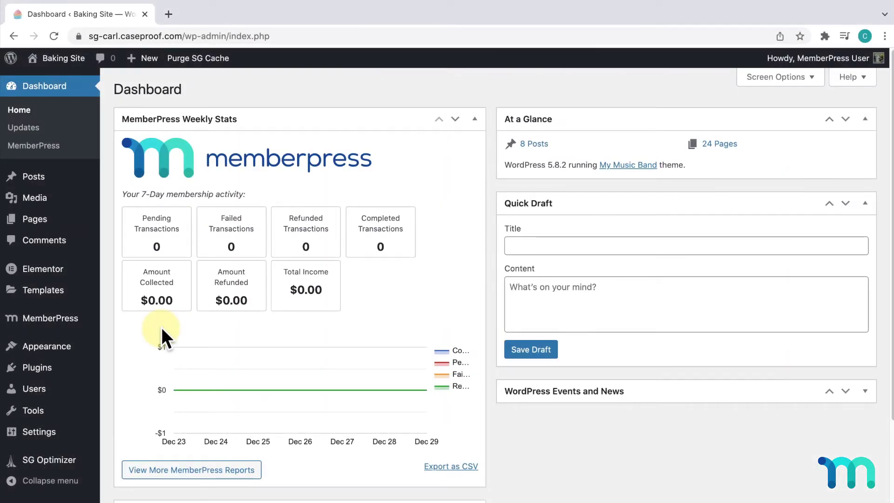
# Search Add New for 'login or logout menu item', install the Login or Logout Menu Item plugin, and activate it.
pyautogui.moveTo(52, 370)
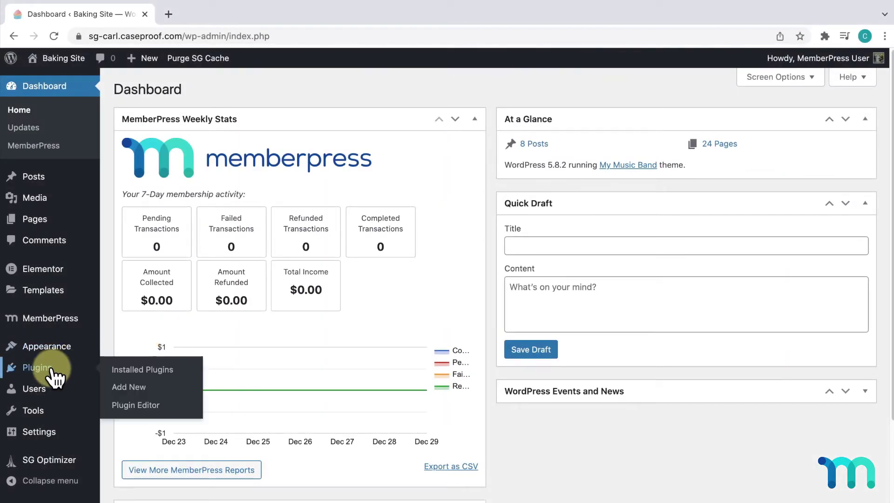
pyautogui.click(103, 387)
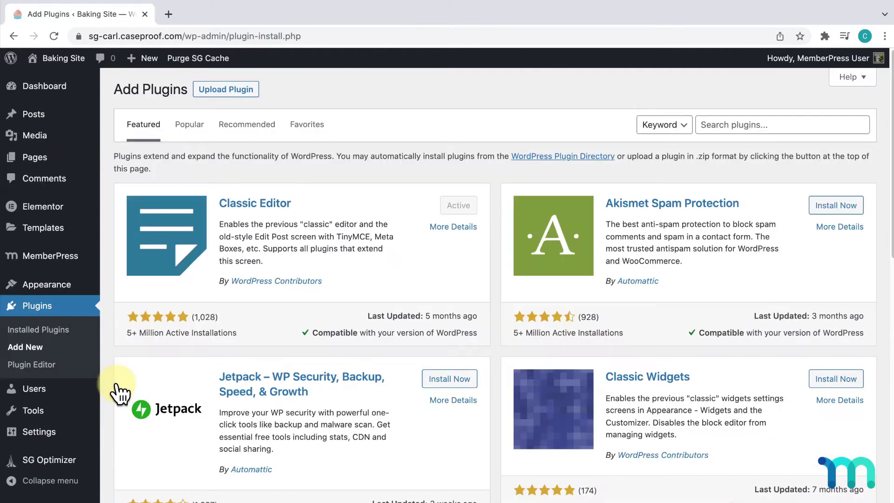
pyautogui.click(750, 125)
pyautogui.write('login or logout menu item')
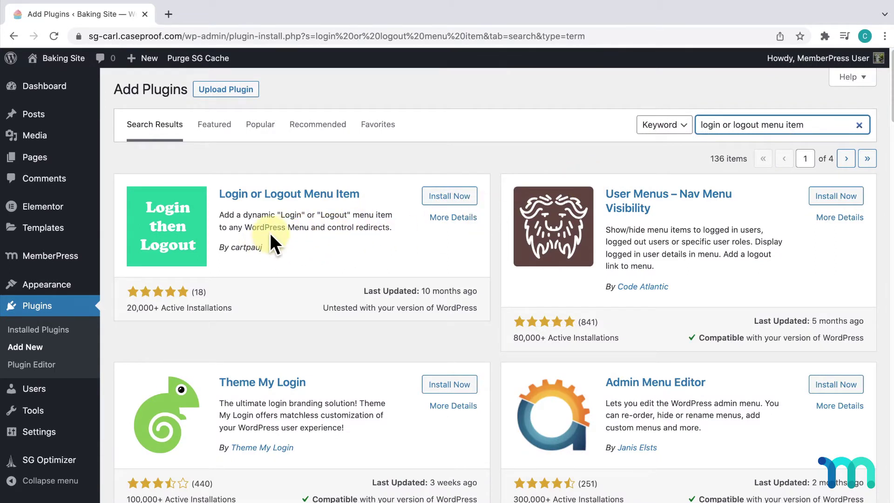
pyautogui.click(460, 201)
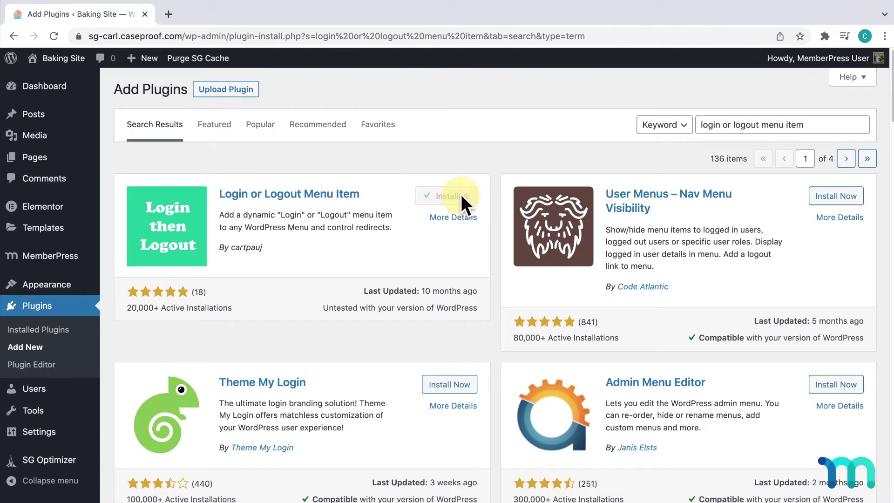
pyautogui.click(464, 200)
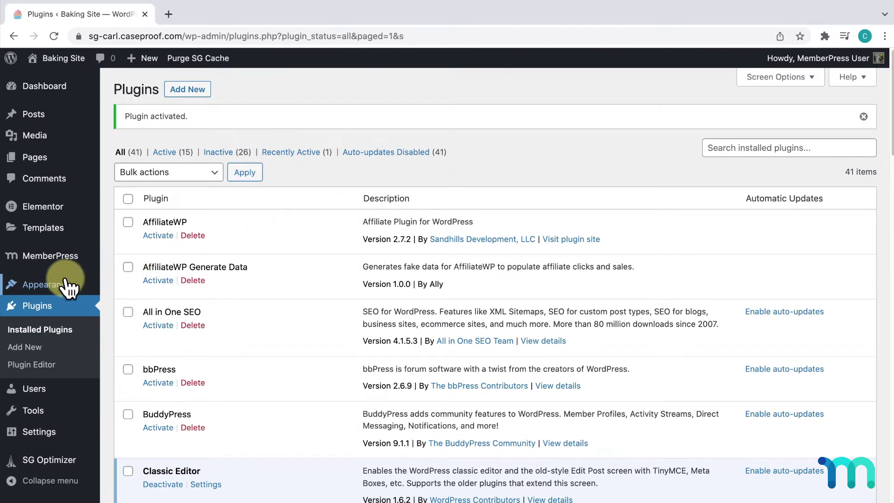
# Open Appearance > Menus and confirm Login/Logout is ticked in Screen Options.
pyautogui.moveTo(70, 285)
pyautogui.click(124, 339)
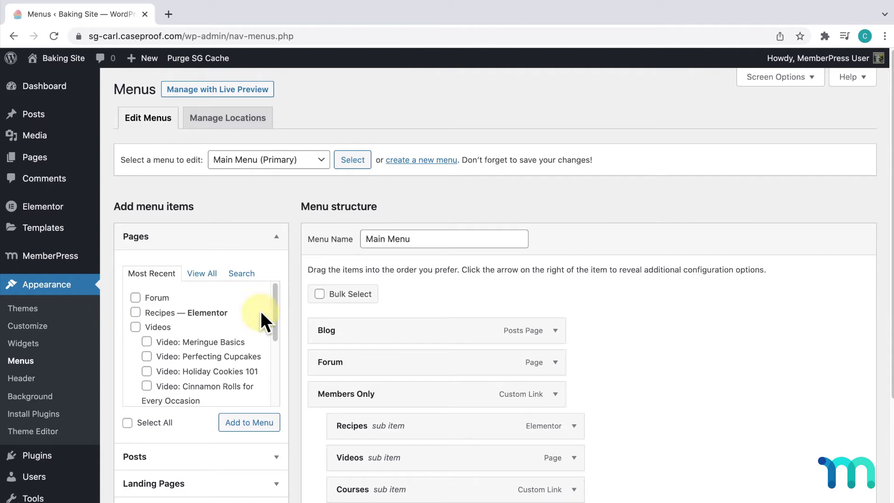
pyautogui.scroll(-5, 293, 293)
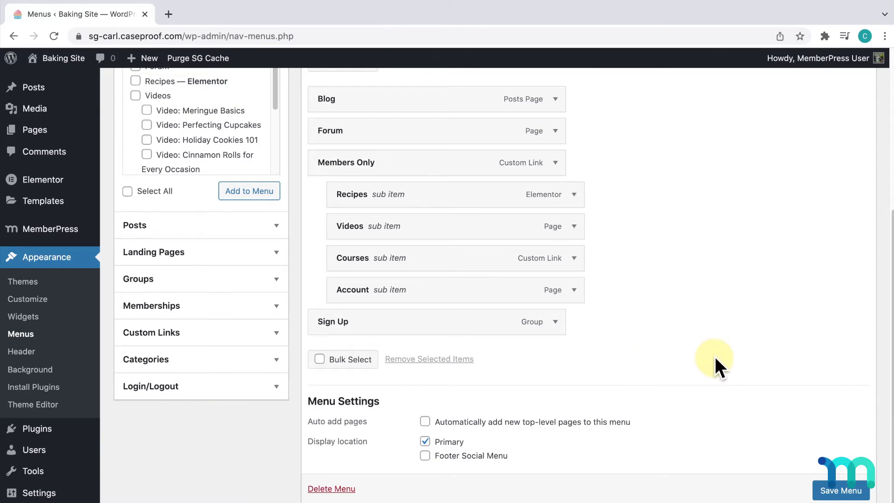
pyautogui.scroll(5, 713, 356)
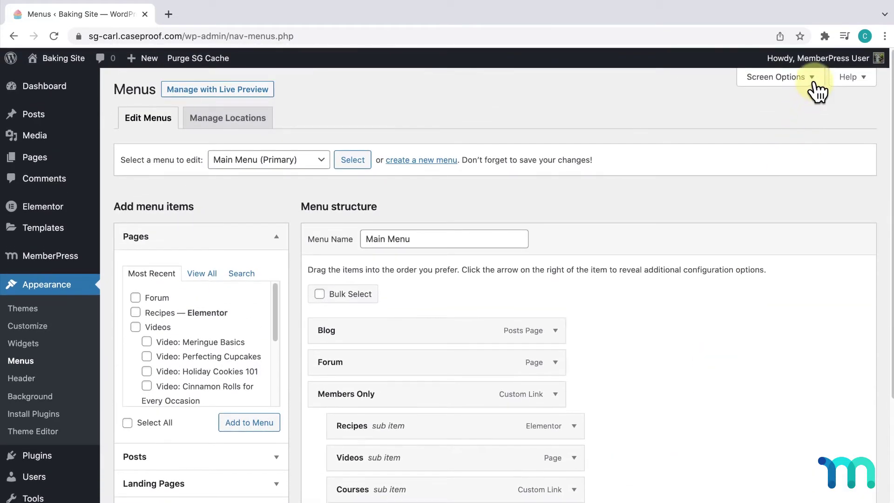
pyautogui.click(814, 82)
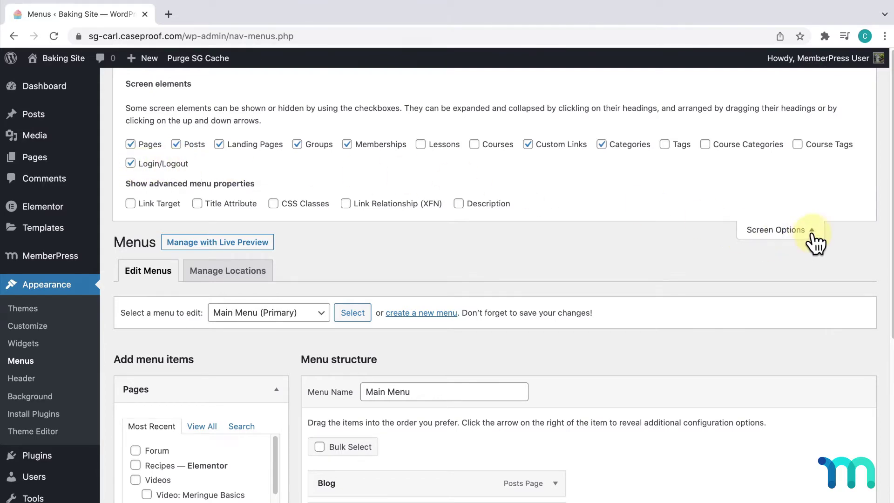
pyautogui.click(757, 233)
pyautogui.scroll(-4, 295, 348)
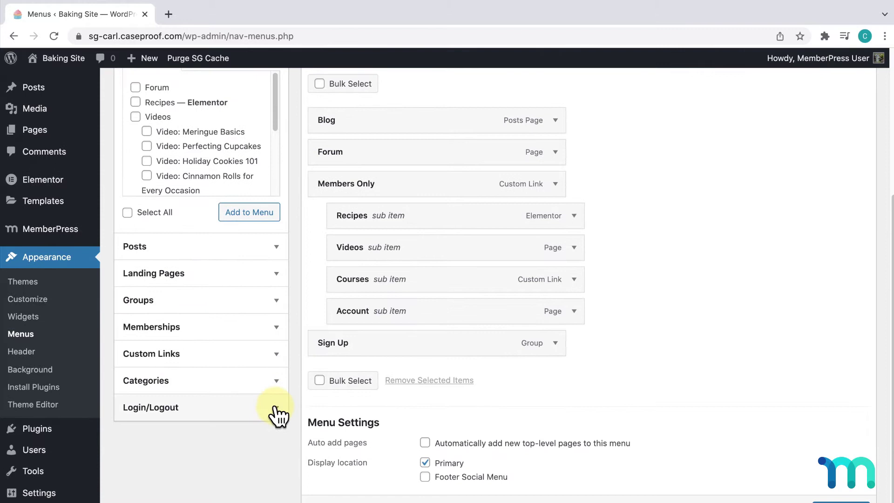
# Add the Log In|Log Out item from the Login/Logout box to the Main Menu.
pyautogui.click(276, 408)
pyautogui.click(148, 286)
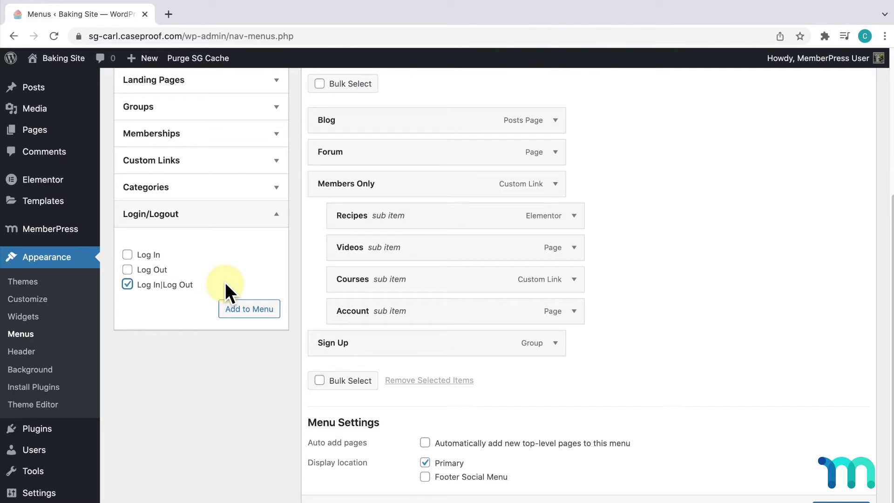
pyautogui.click(252, 310)
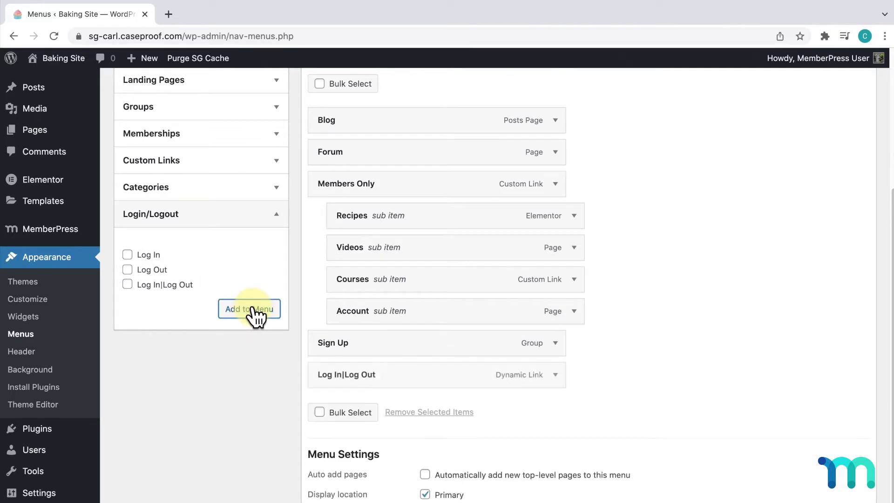
pyautogui.scroll(-2, 675, 339)
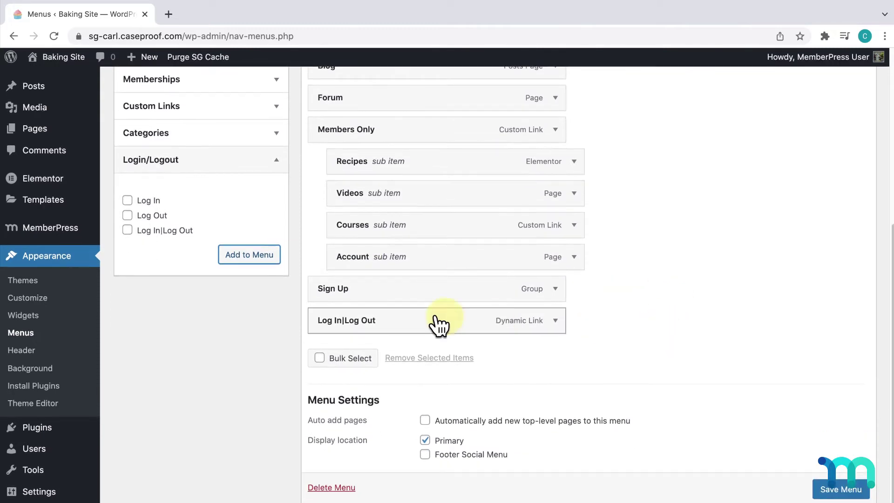
# Keep the new item's Log In|Log Out navigation label and save the Main Menu.
pyautogui.click(557, 324)
pyautogui.scroll(-3, 663, 347)
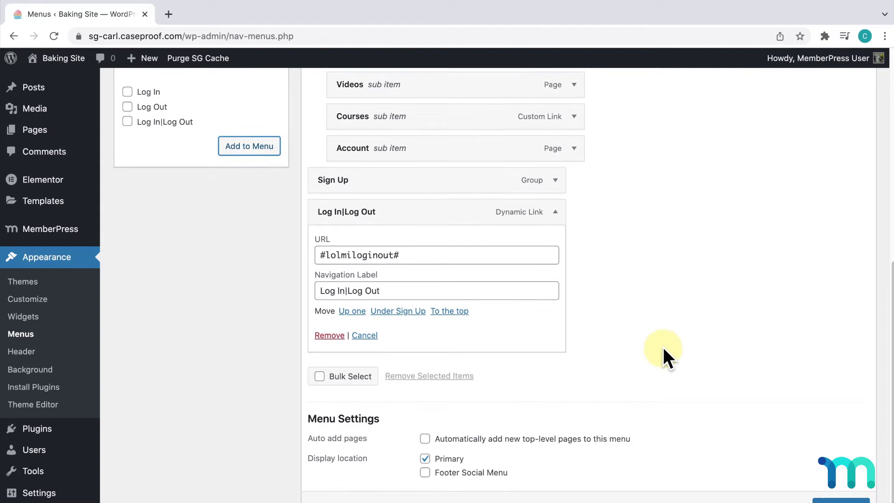
pyautogui.click(406, 289)
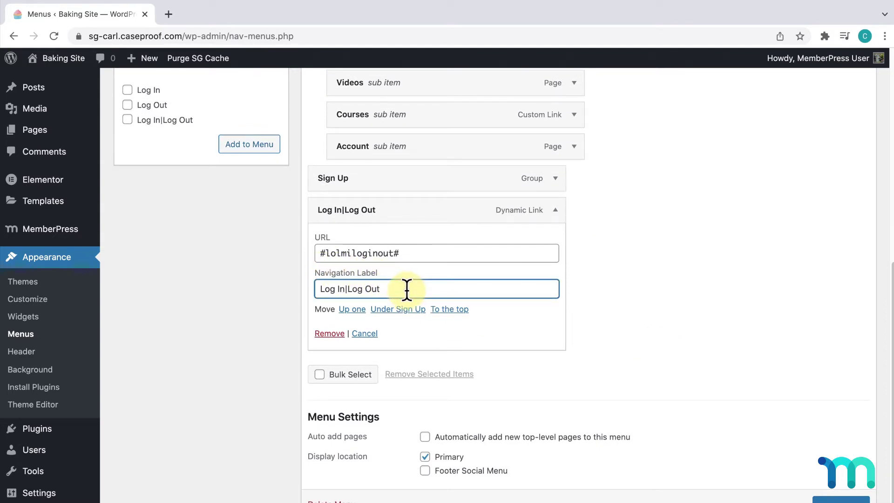
pyautogui.click(601, 289)
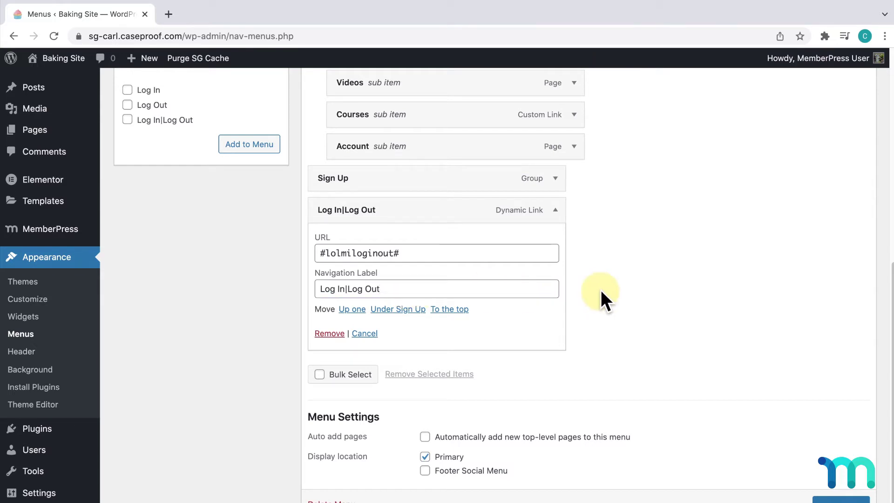
pyautogui.scroll(-1, 601, 290)
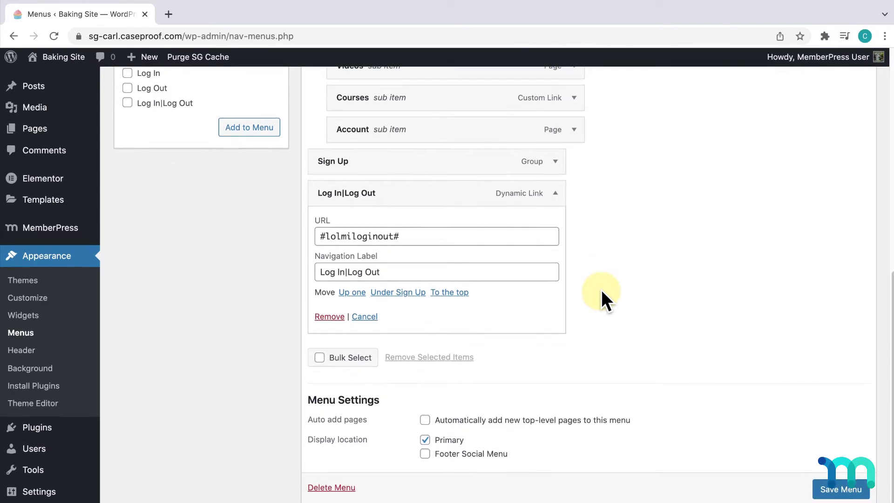
pyautogui.click(848, 492)
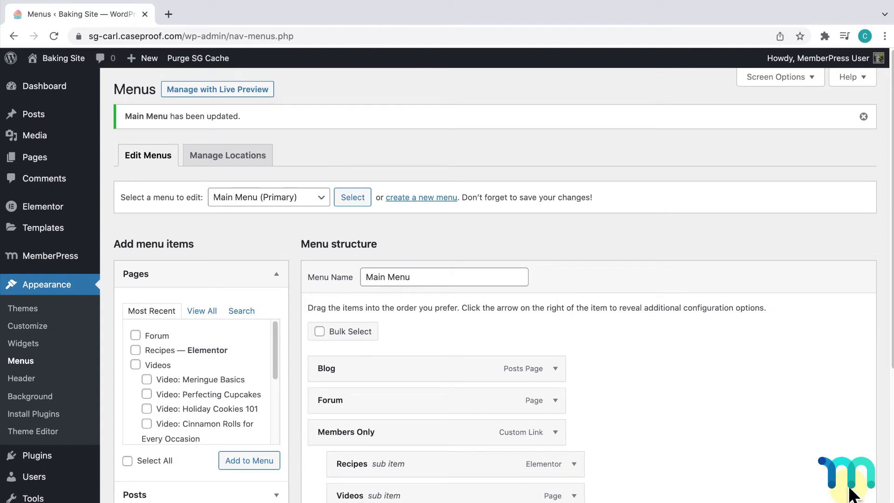
# Enable 'Use MemberPress login page URL' in MemberPress Settings > Account and update the options.
pyautogui.moveTo(66, 255)
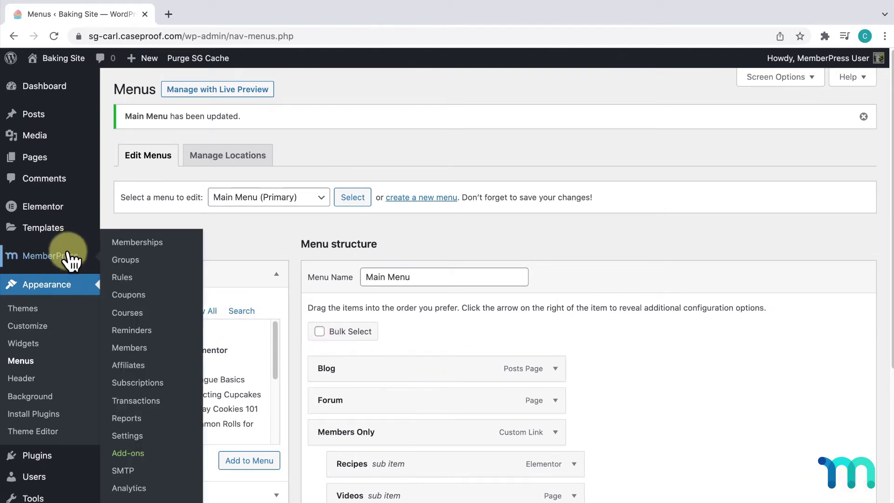
pyautogui.click(127, 436)
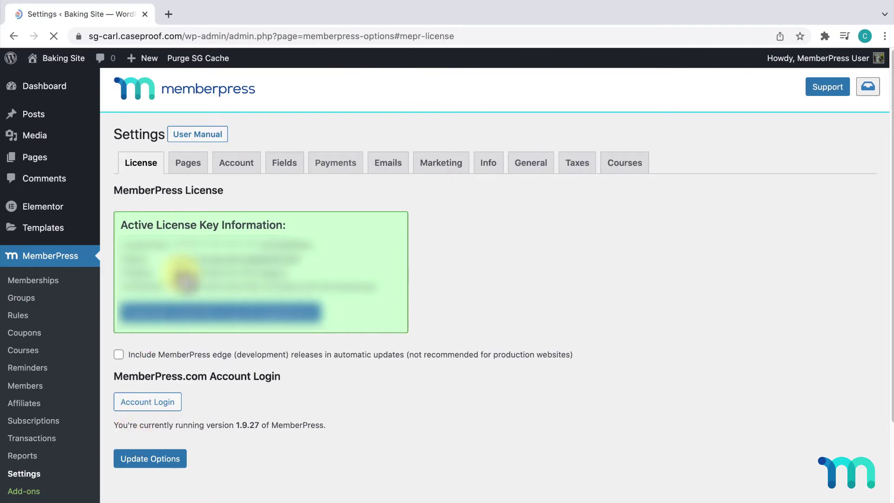
pyautogui.click(238, 165)
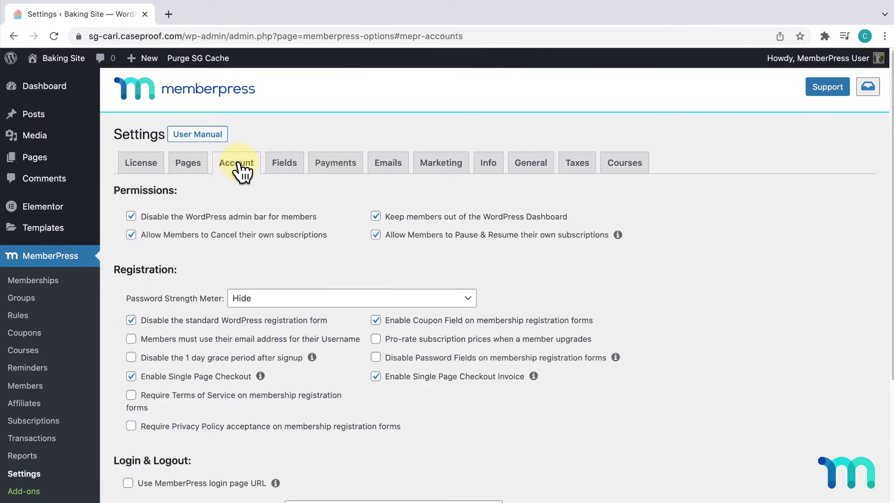
pyautogui.scroll(-3, 233, 359)
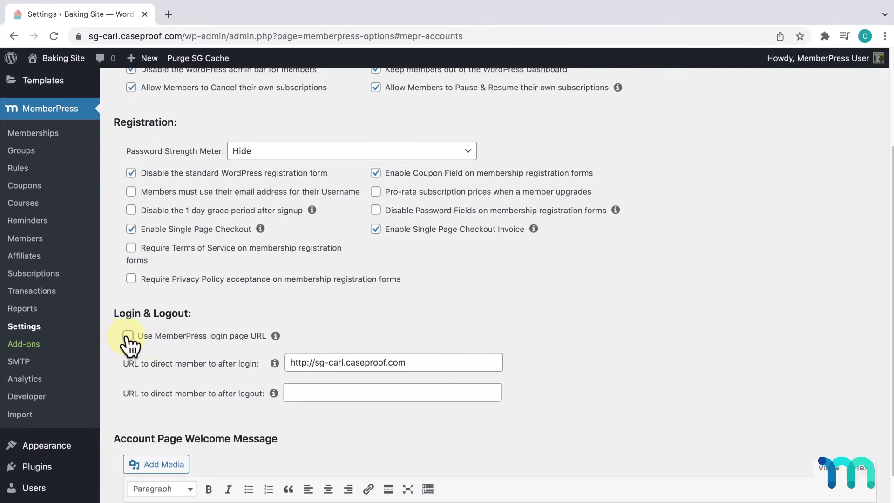
pyautogui.click(128, 336)
pyautogui.scroll(-1, 298, 333)
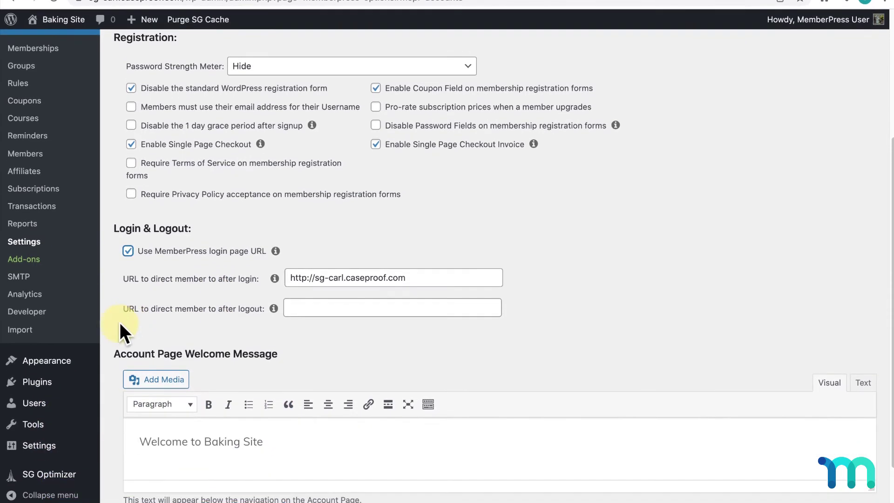
pyautogui.scroll(-2, 119, 326)
pyautogui.click(169, 476)
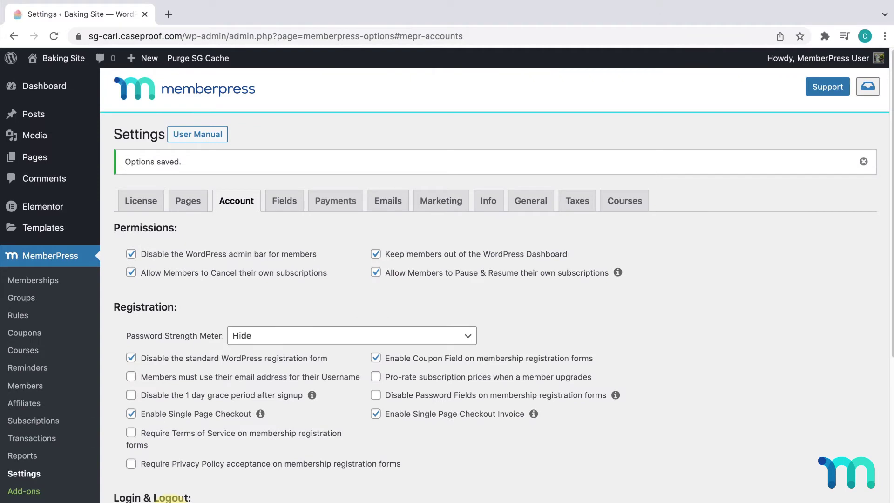
# Open the Baking Site in an Incognito window and choose the Basic plan on the Sign Up page.
pyautogui.moveTo(61, 60)
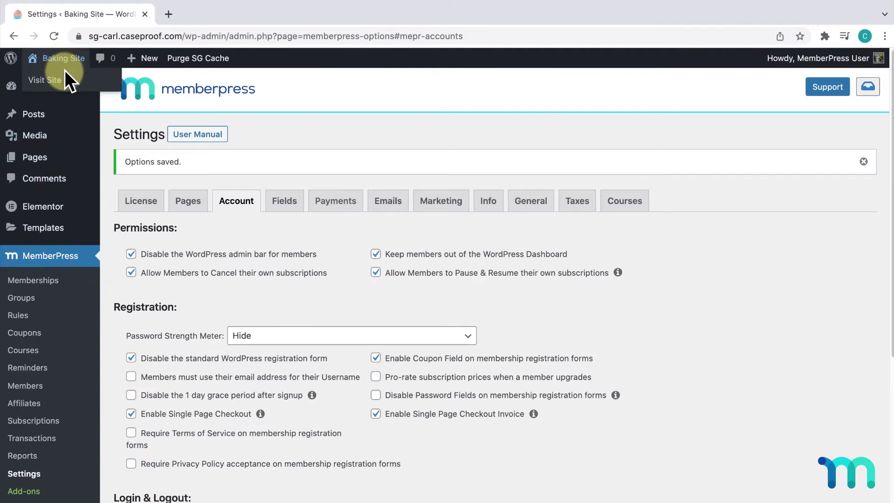
pyautogui.rightClick(67, 79)
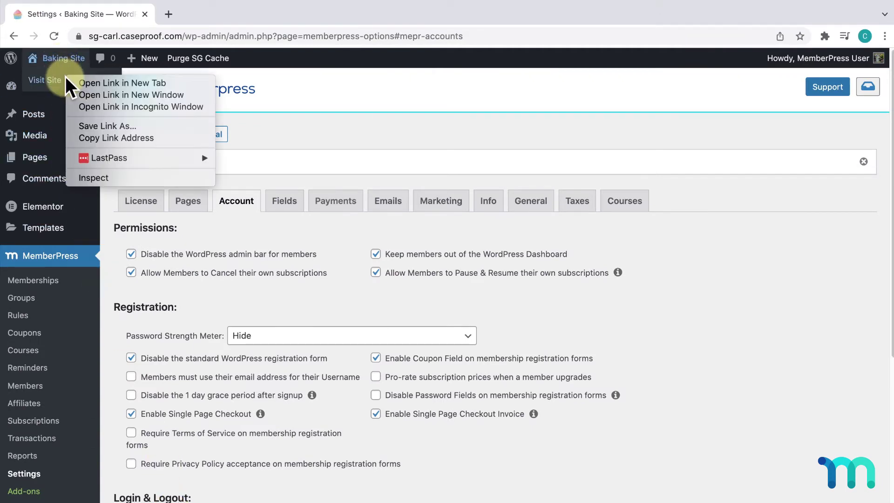
pyautogui.click(168, 106)
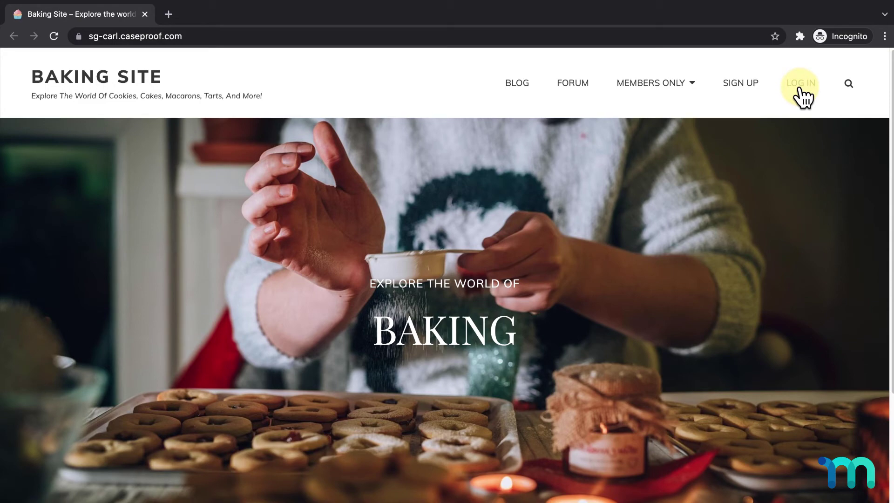
pyautogui.click(750, 87)
pyautogui.scroll(-10, 754, 91)
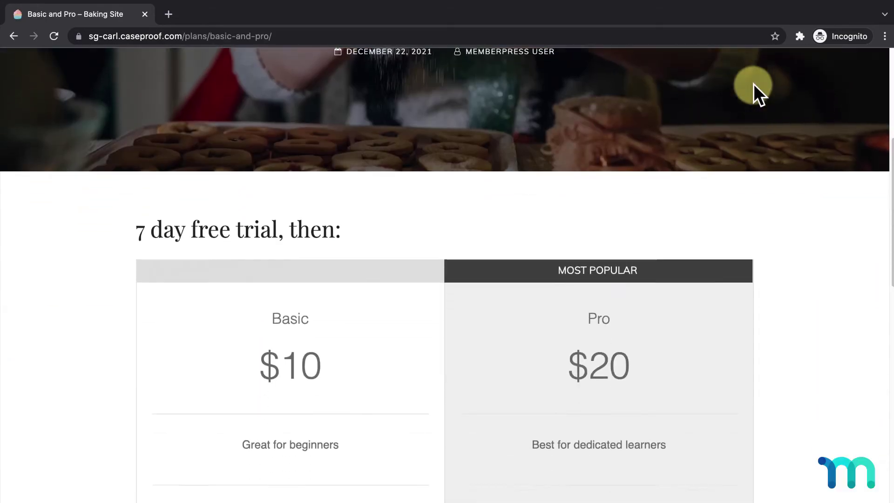
pyautogui.click(329, 426)
pyautogui.scroll(-7, 329, 428)
# Fill in the test member's first name, last name, username and e-mail in the registration form.
pyautogui.click(340, 162)
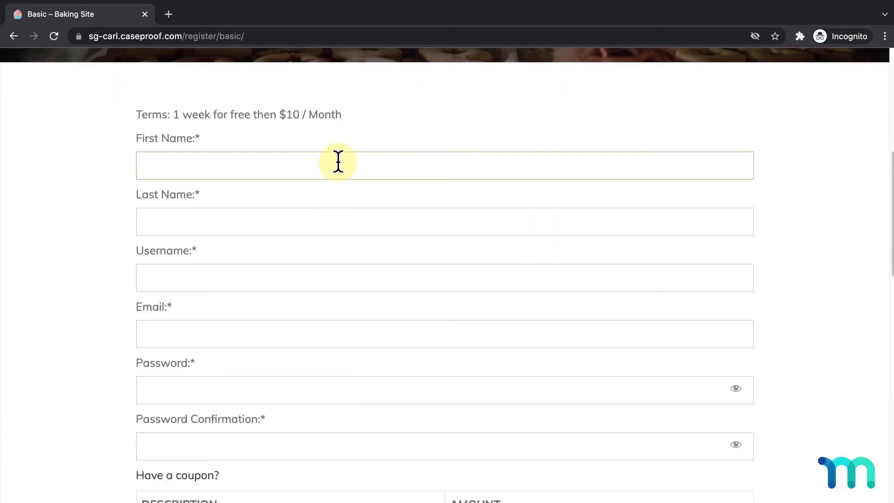
pyautogui.write('Jane')
pyautogui.press('Tab')
pyautogui.write('John')
pyautogui.press('Tab')
pyautogui.write('janejohn')
# Enter the name on the card and the test card details, then submit the Basic sign-up.
pyautogui.press('Tab')
pyautogui.write('janejohn@test.com')
pyautogui.scroll(-8, 338, 162)
pyautogui.click(343, 323)
pyautogui.write('Jane John')
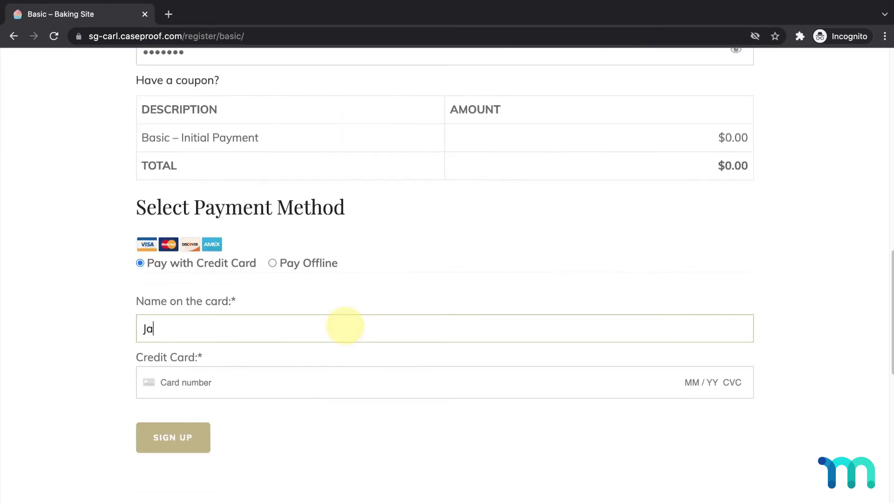
pyautogui.press('Tab')
pyautogui.write('4242424242424242112311190210')
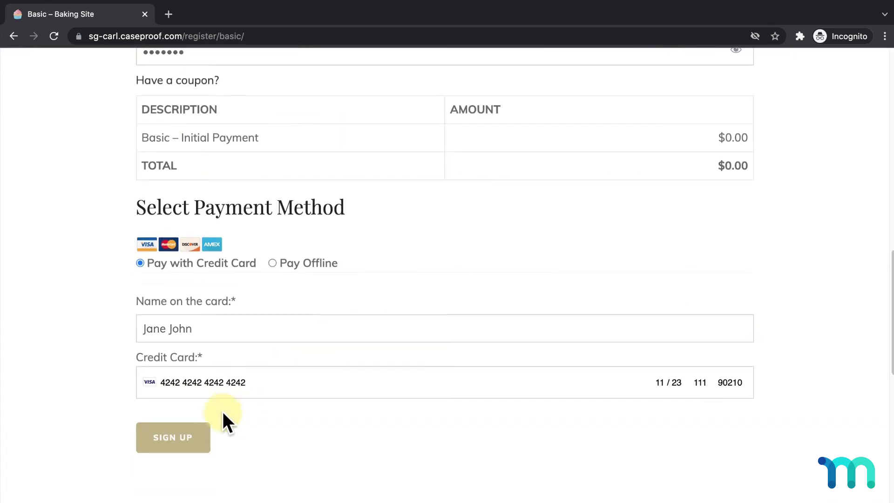
pyautogui.click(200, 431)
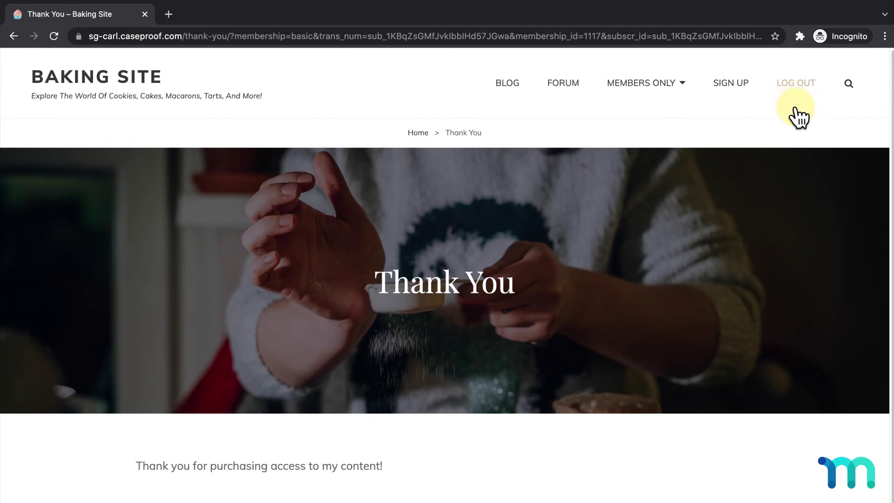
# Log out via the menu's LOG OUT link, then log back in through LOG IN with the member's username and password.
pyautogui.click(799, 84)
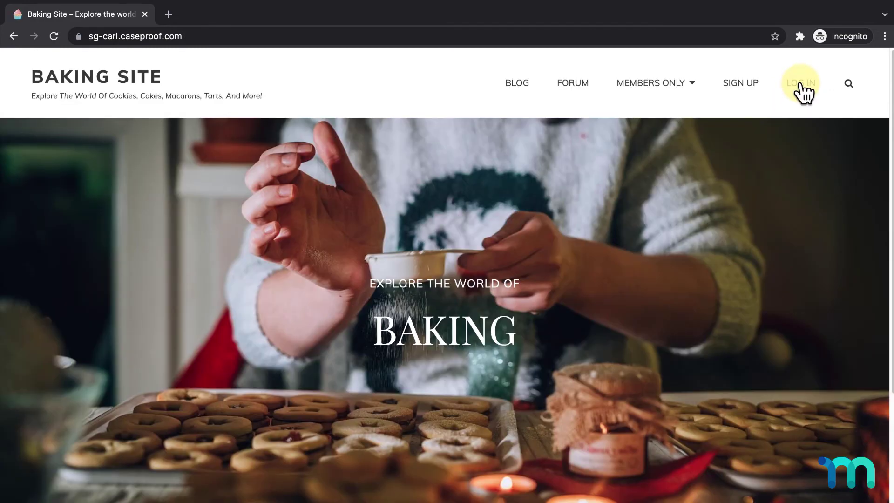
pyautogui.click(799, 85)
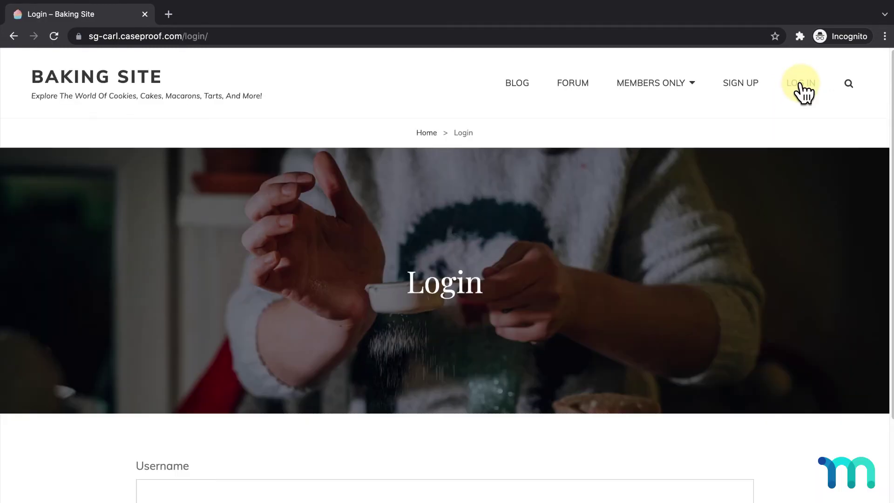
pyautogui.scroll(-4, 511, 260)
pyautogui.click(460, 304)
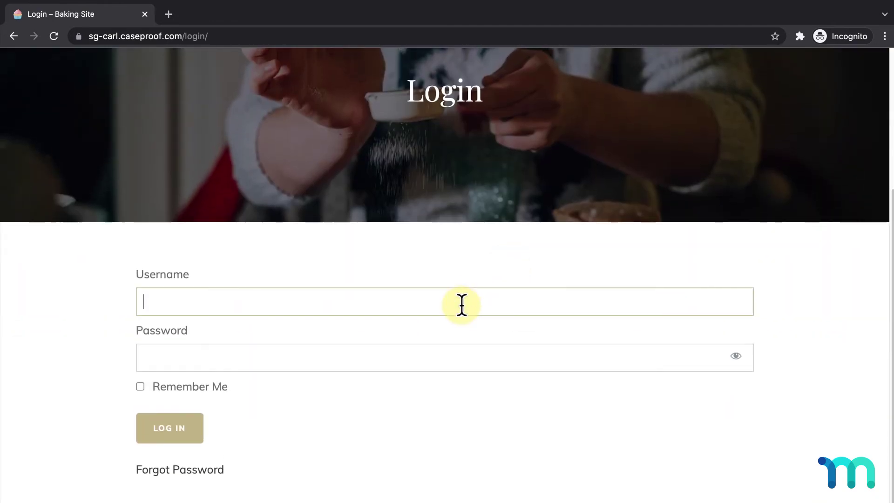
pyautogui.write('janejohn')
pyautogui.press('Tab')
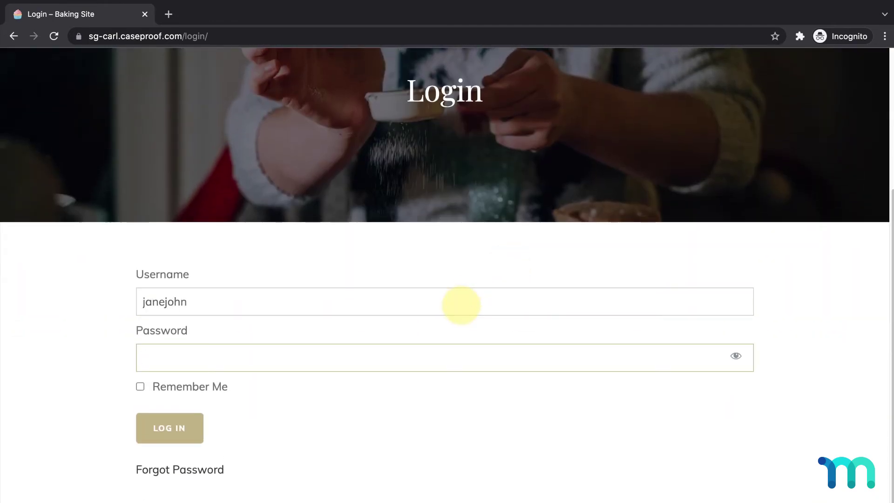
pyautogui.write('•••••••')
pyautogui.click(201, 432)
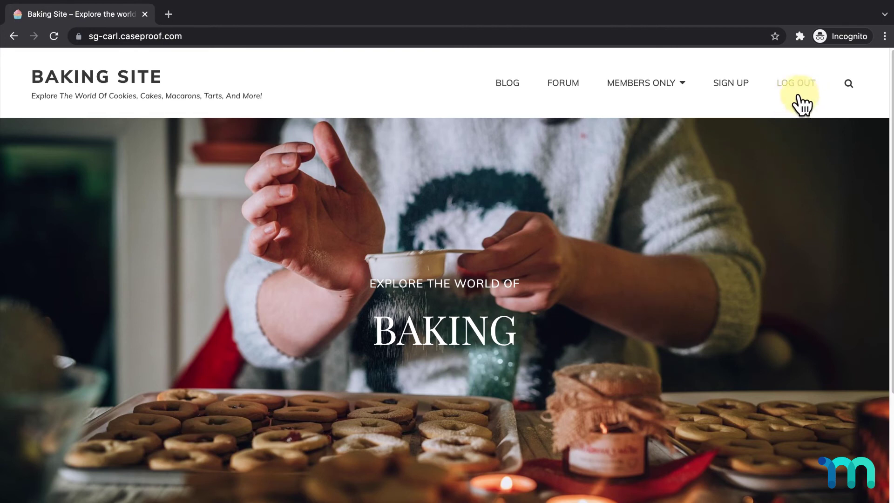
# Open the member's Account page from Members Only and look it over.
pyautogui.moveTo(663, 92)
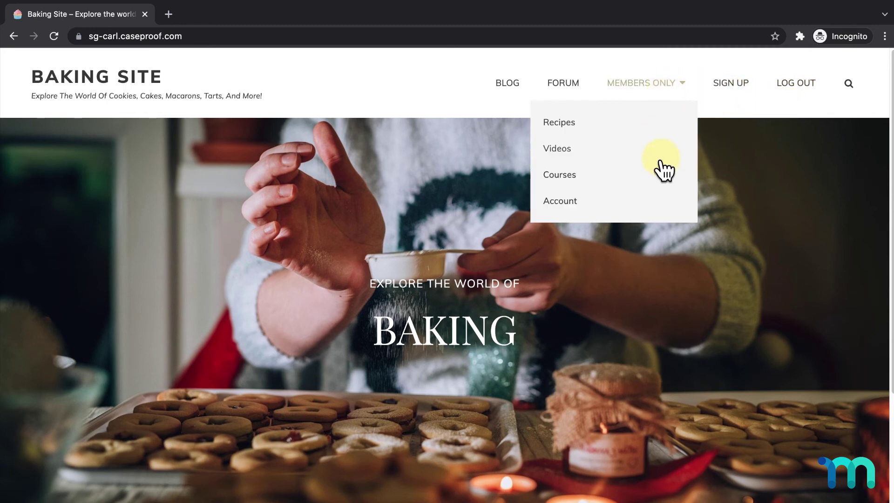
pyautogui.click(605, 207)
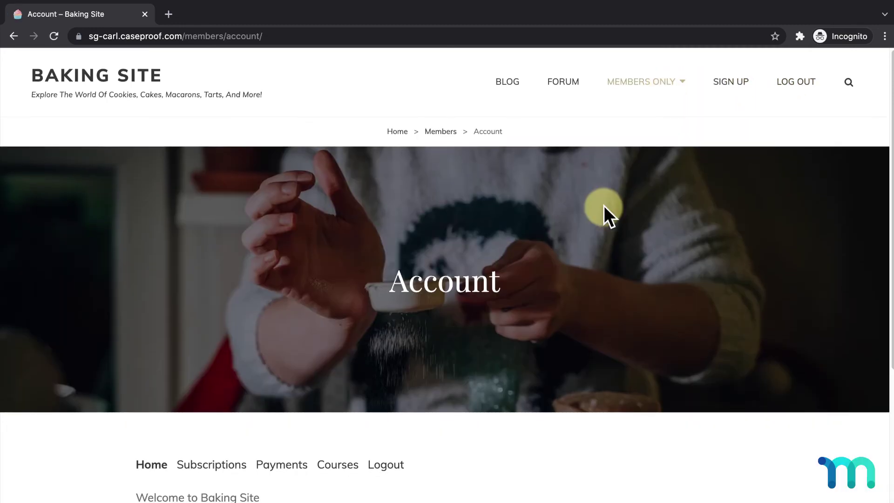
pyautogui.scroll(-2, 604, 206)
pyautogui.scroll(-3, 604, 206)
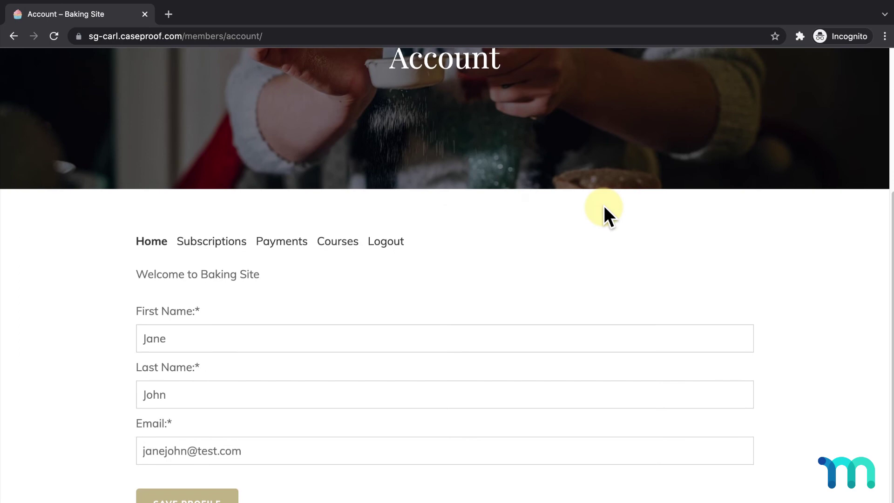
pyautogui.scroll(1, 604, 205)
pyautogui.scroll(4, 604, 206)
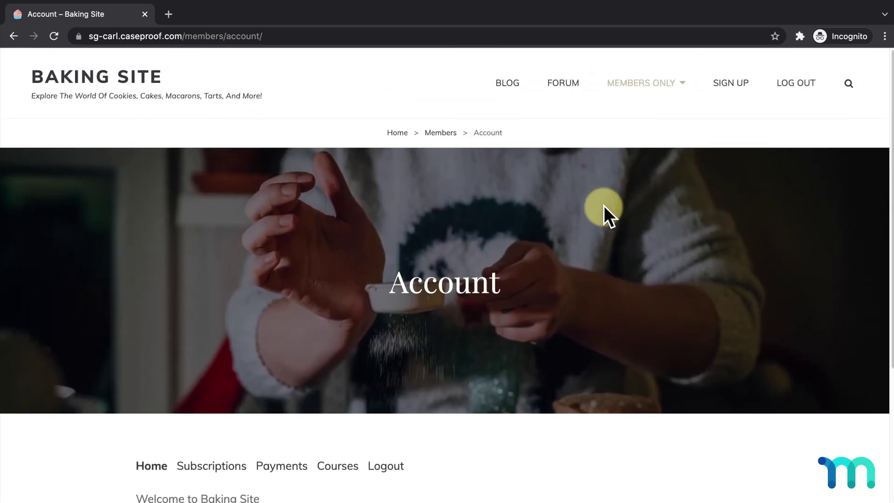
# Log out from the Account page and sign in again with the same username and password.
pyautogui.click(794, 87)
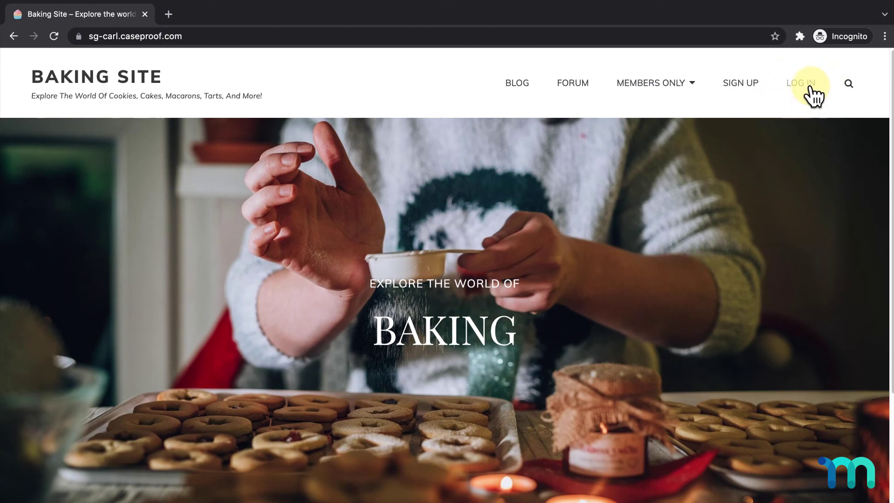
pyautogui.scroll(-3, 649, 270)
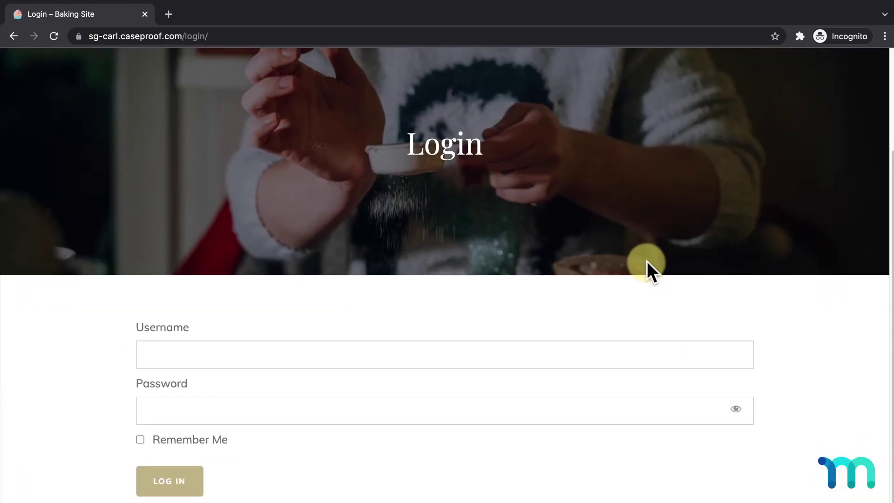
pyautogui.click(598, 348)
pyautogui.write('janejohn')
pyautogui.press('Tab')
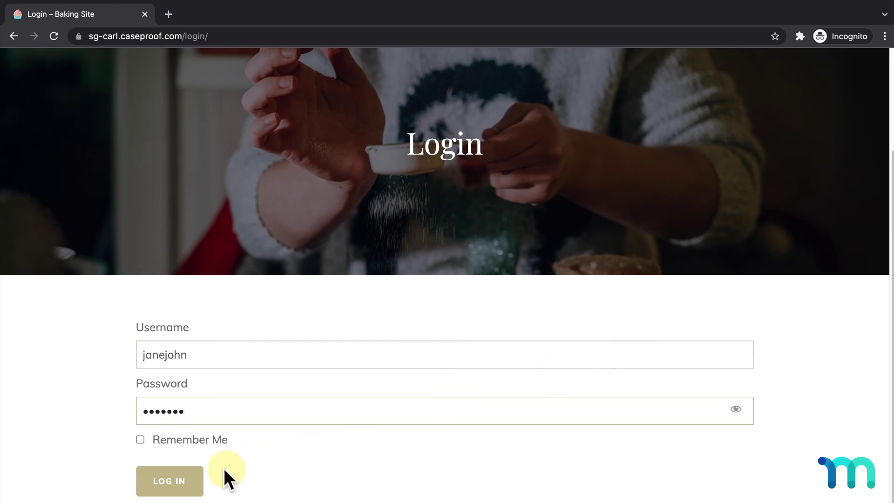
pyautogui.click(198, 481)
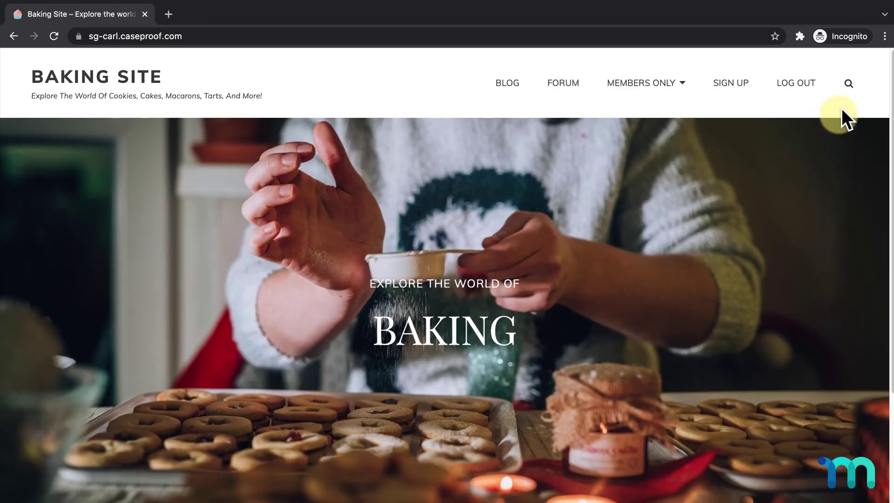